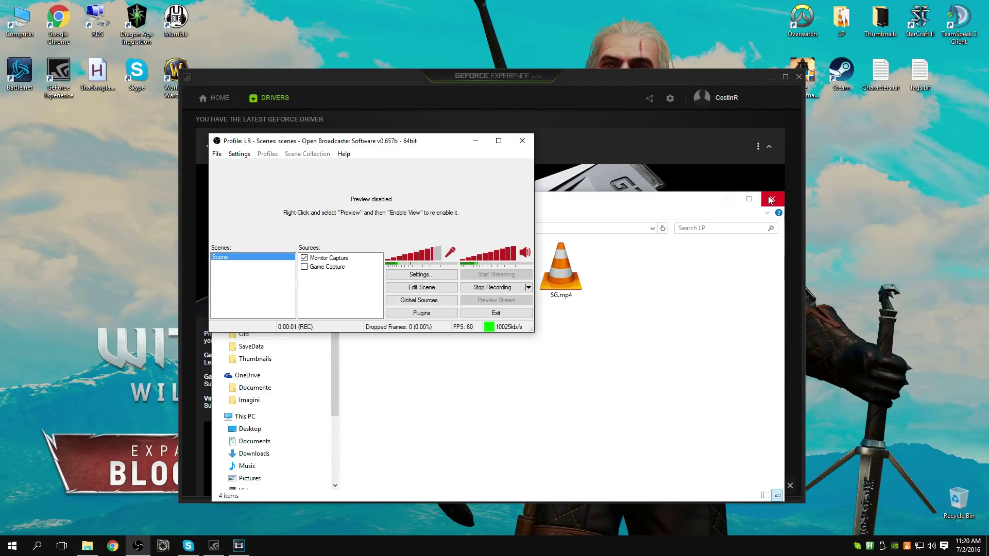
- Close File Explorer and minimize OBS to bring GeForce Experience's Drivers page forward
click(771, 200)
click(475, 140)
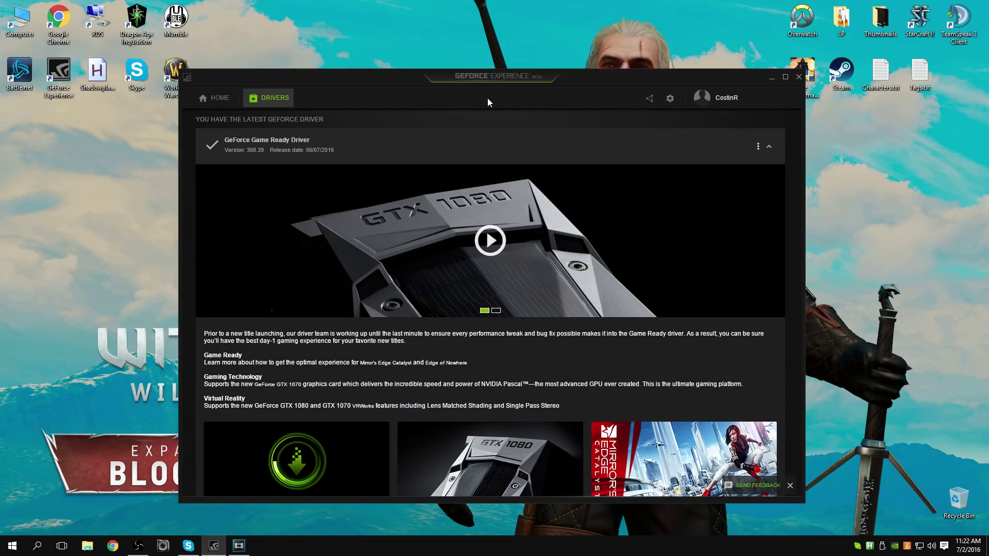
click(218, 100)
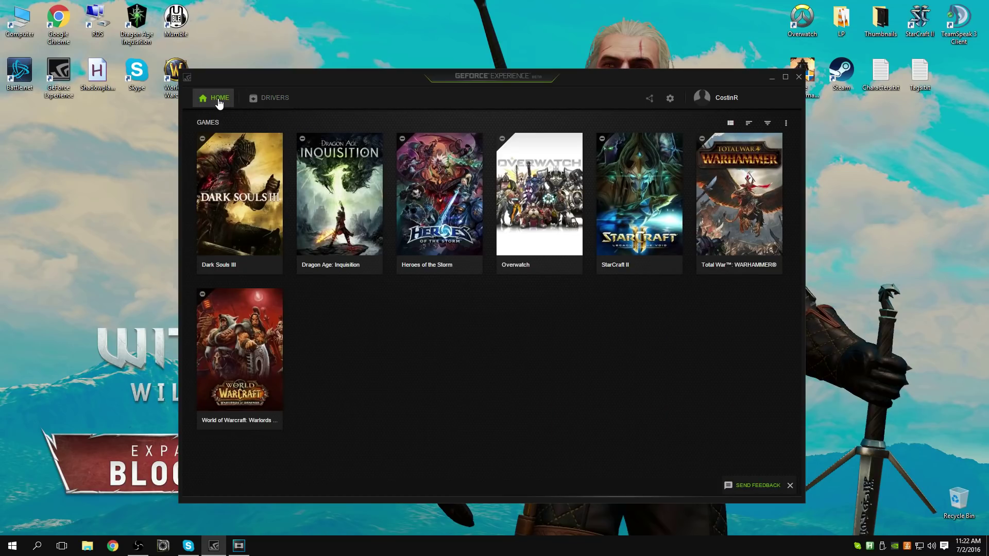
click(277, 102)
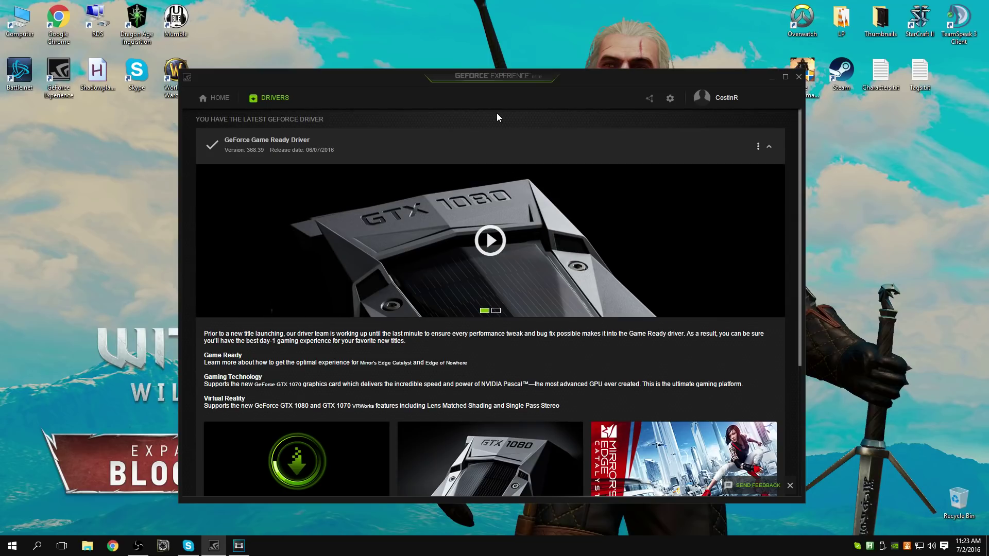
- Open the Share overlay with Alt+Z and review Record's resolution options, keeping In-game
key(alt+z)
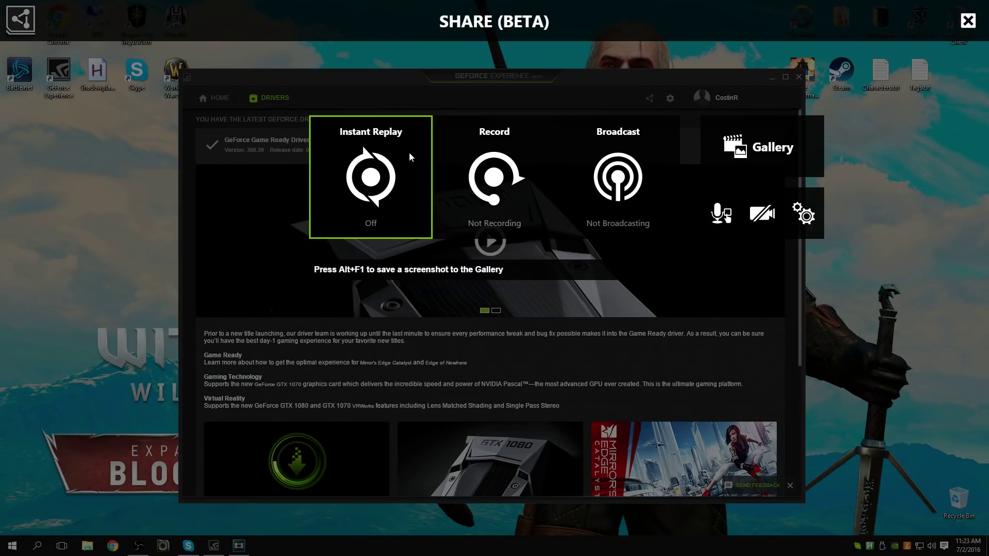
click(437, 152)
click(504, 273)
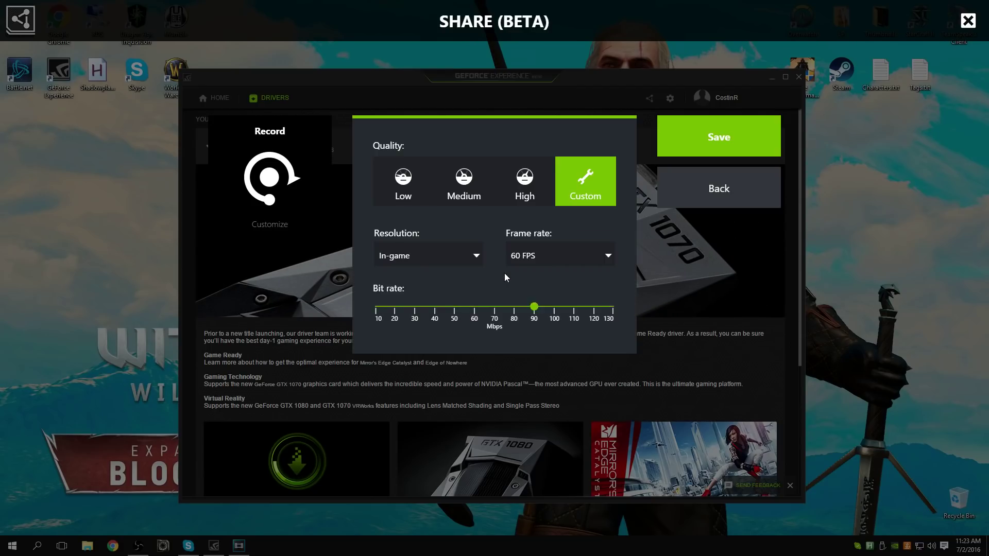
click(478, 252)
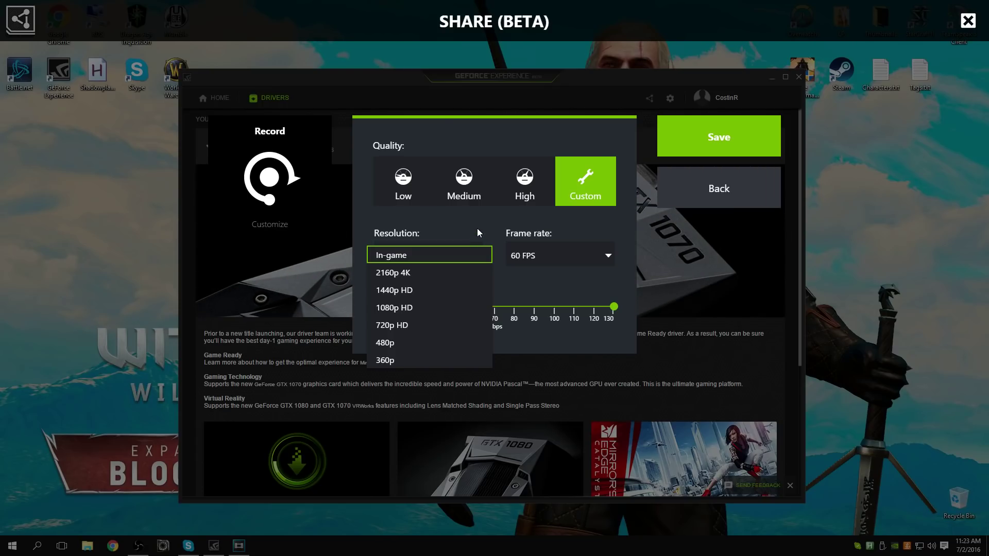
click(477, 228)
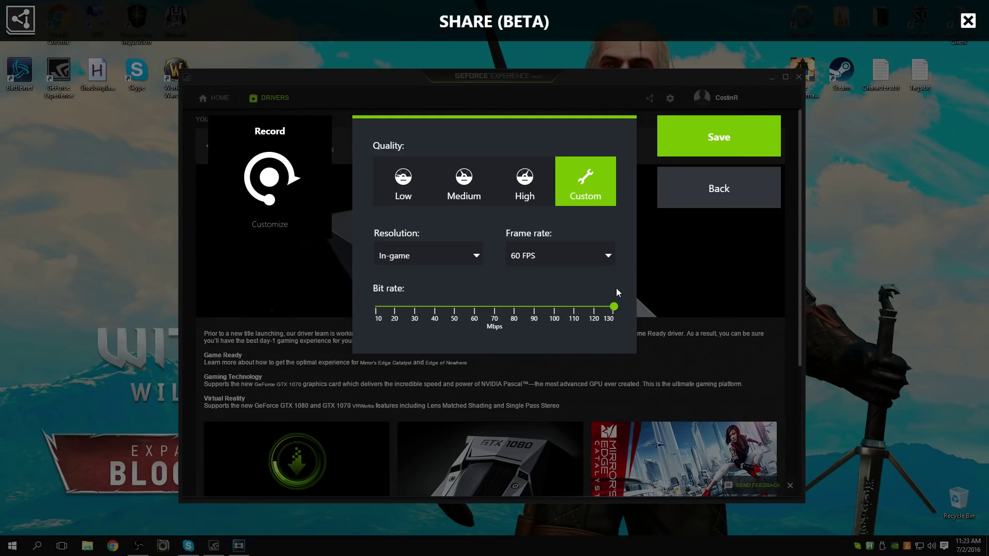
- Keep the recording frame rate at 60 FPS, leave unsaved, and show the Broadcast options
click(589, 254)
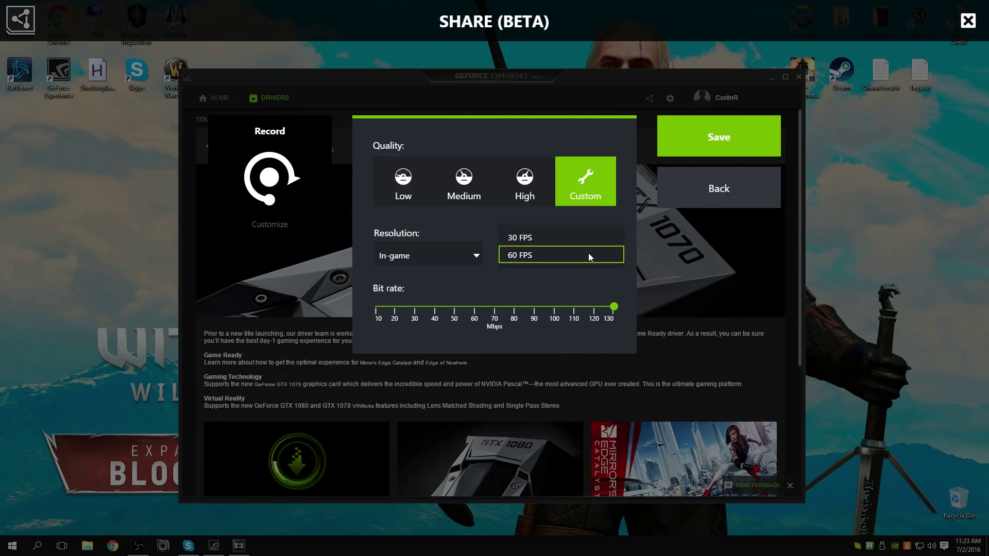
click(707, 196)
click(705, 194)
click(628, 193)
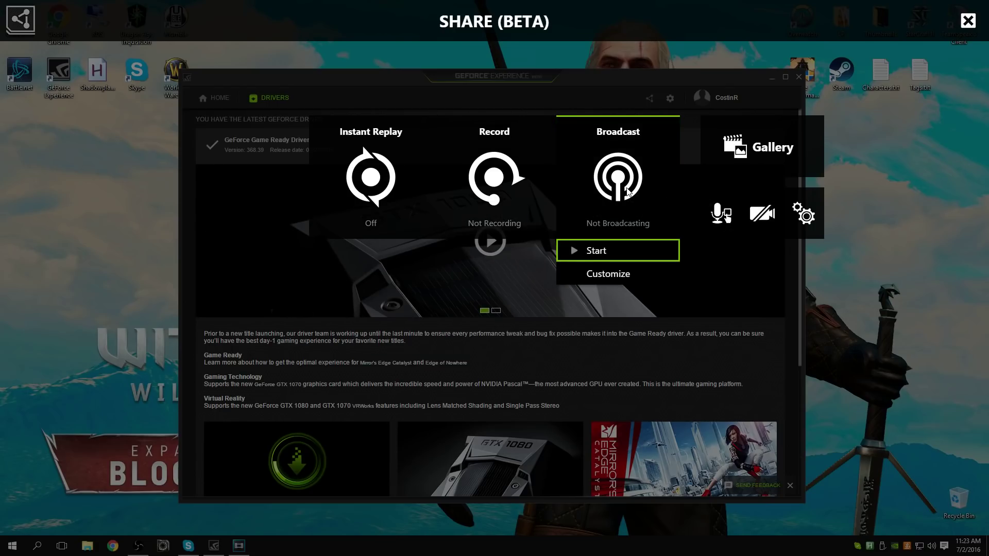
click(633, 278)
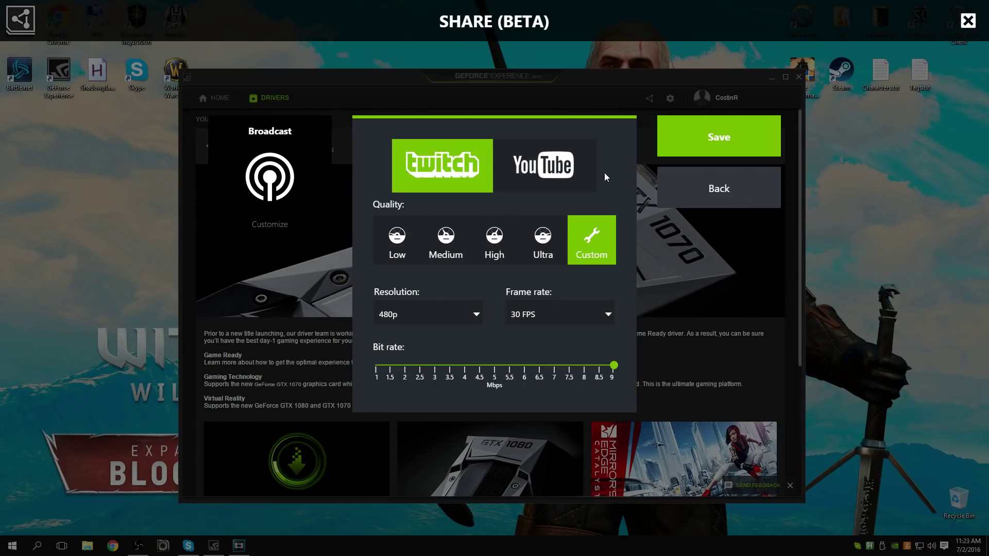
click(572, 173)
click(424, 159)
click(525, 168)
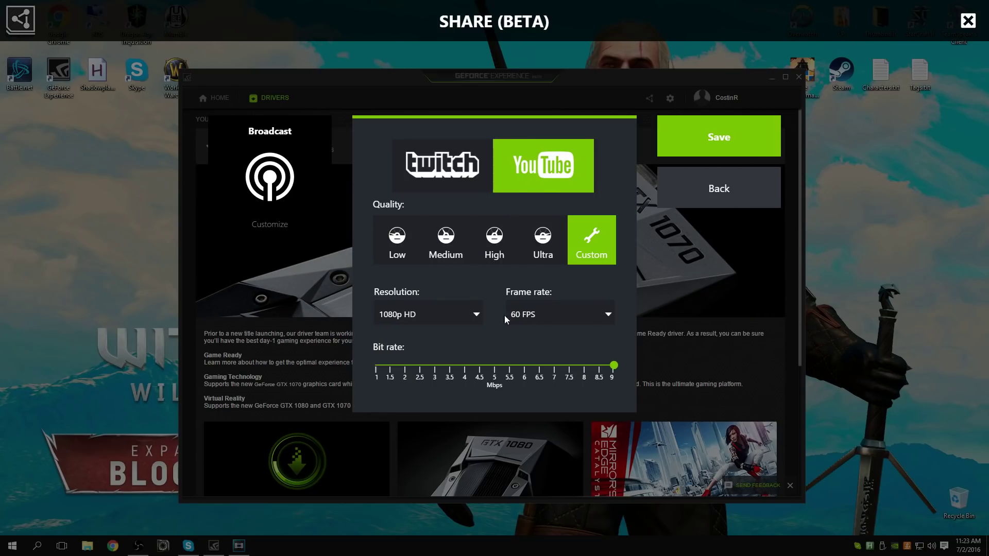
click(724, 204)
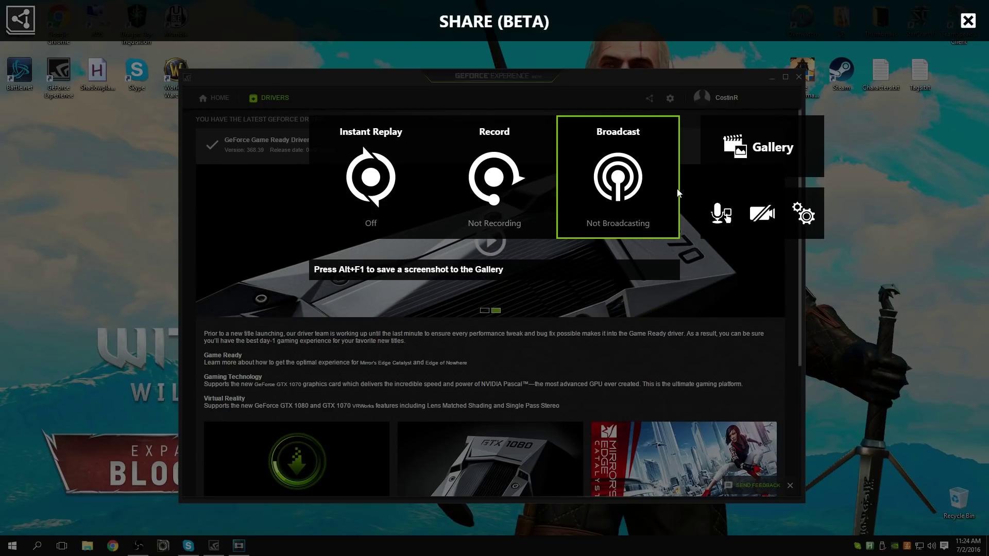
- Open Share preferences, look at the FPS Counter overlay setting, and return to the list
click(805, 210)
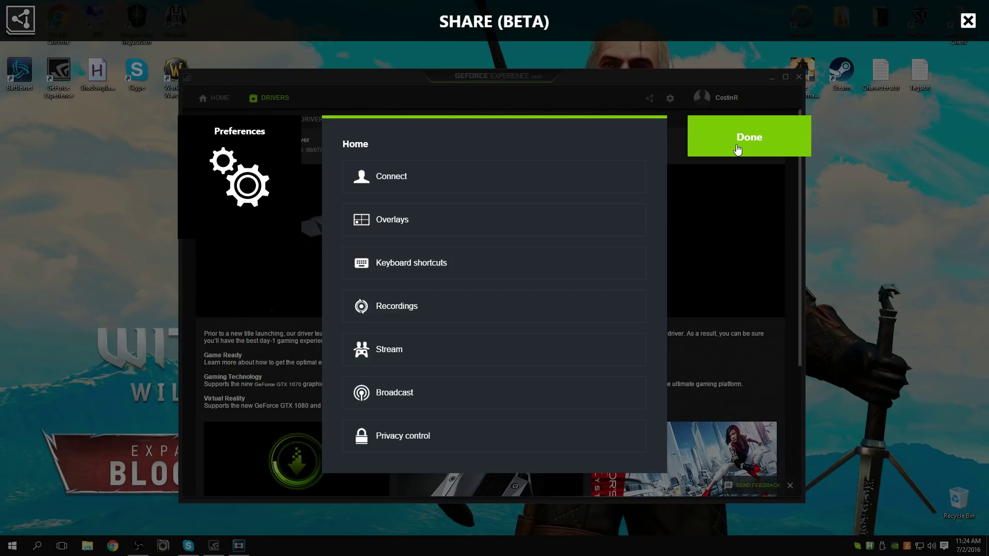
click(452, 226)
click(402, 203)
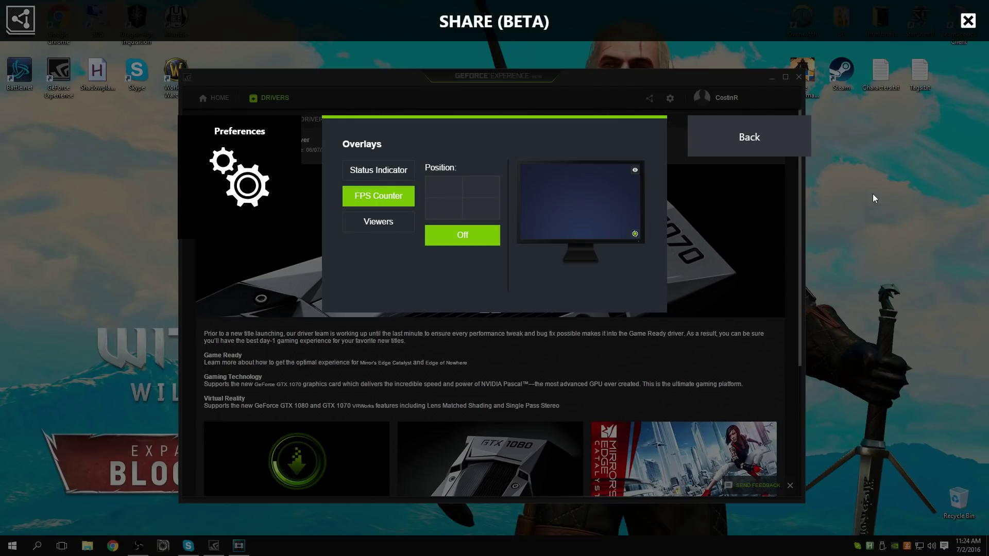
click(735, 132)
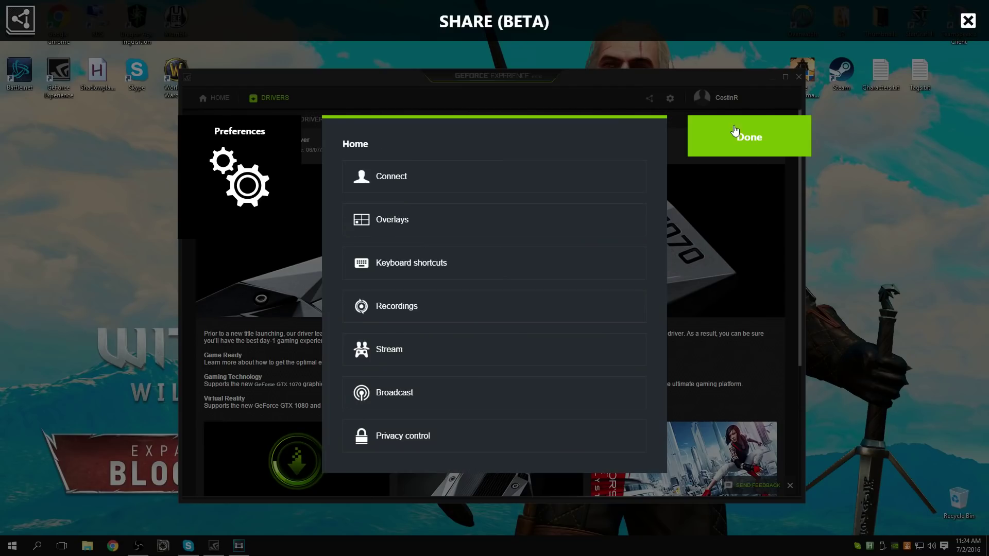
- Set the Recordings videos folder to the LP folder on the Desktop
click(454, 308)
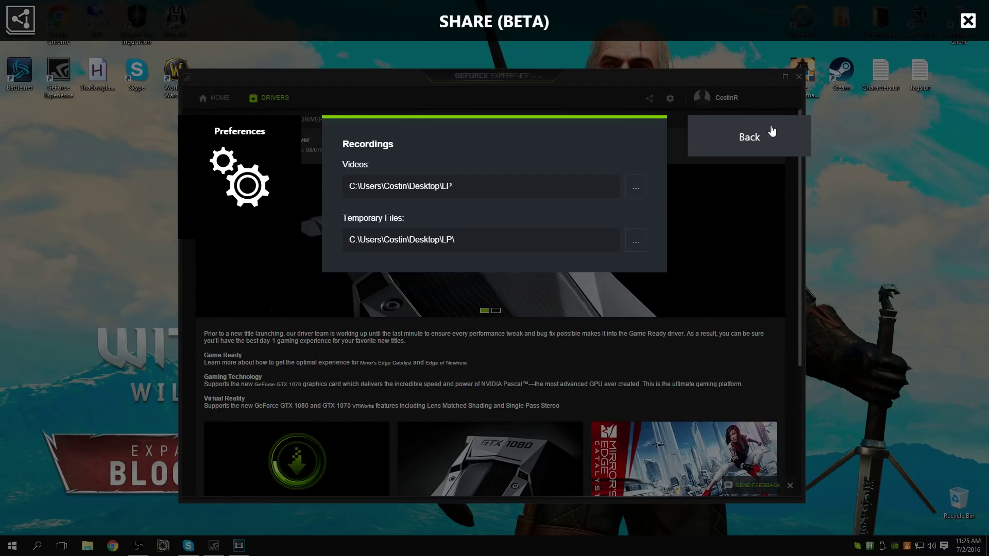
click(637, 187)
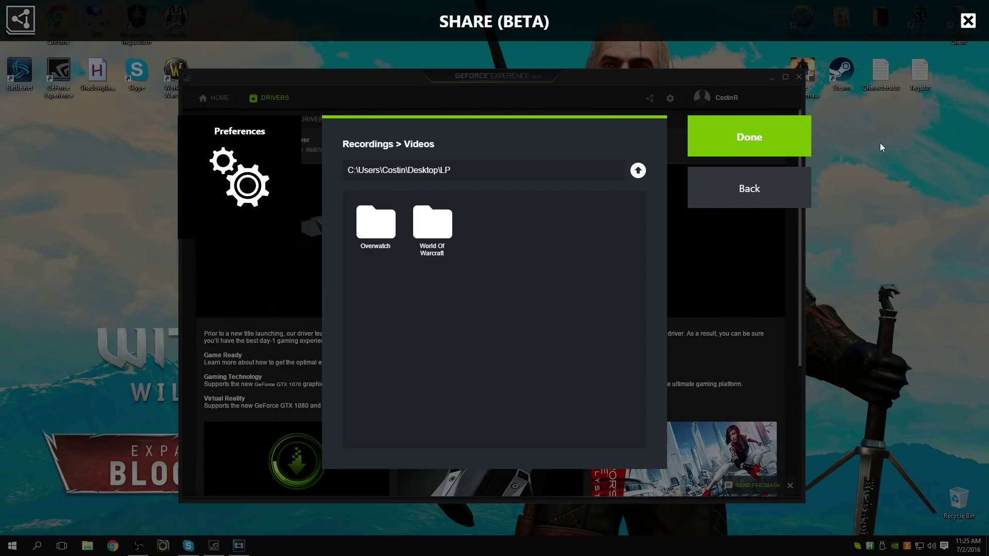
click(765, 196)
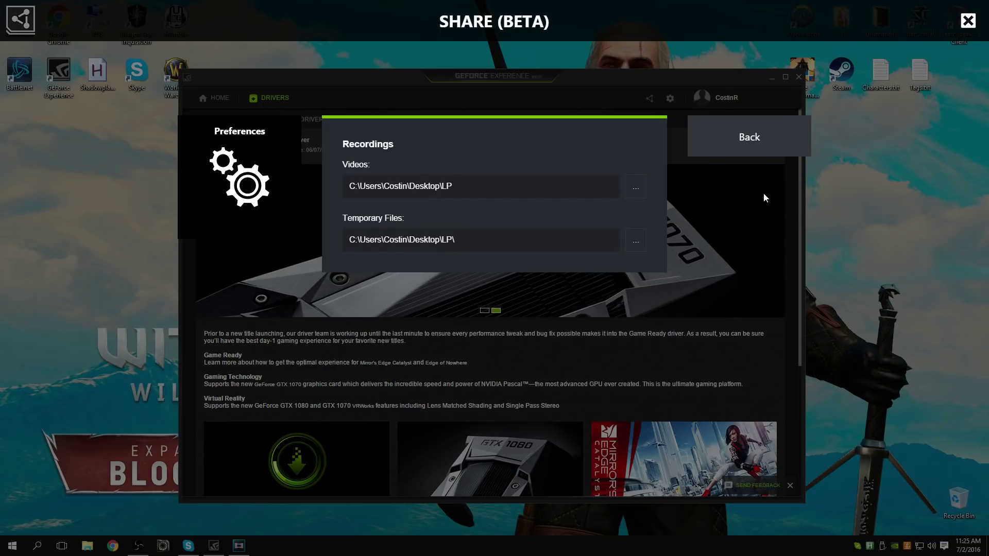
click(635, 187)
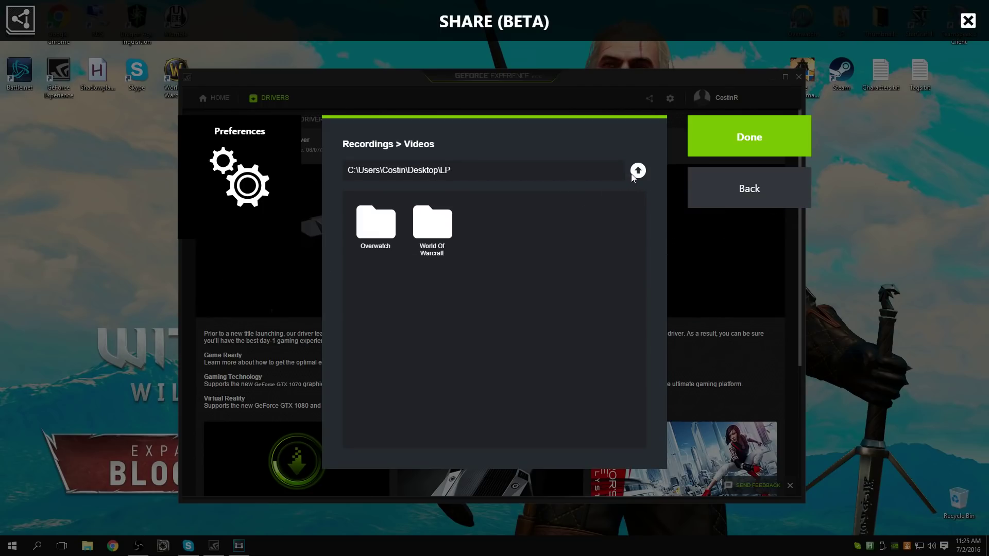
click(633, 175)
double_click(377, 239)
click(714, 202)
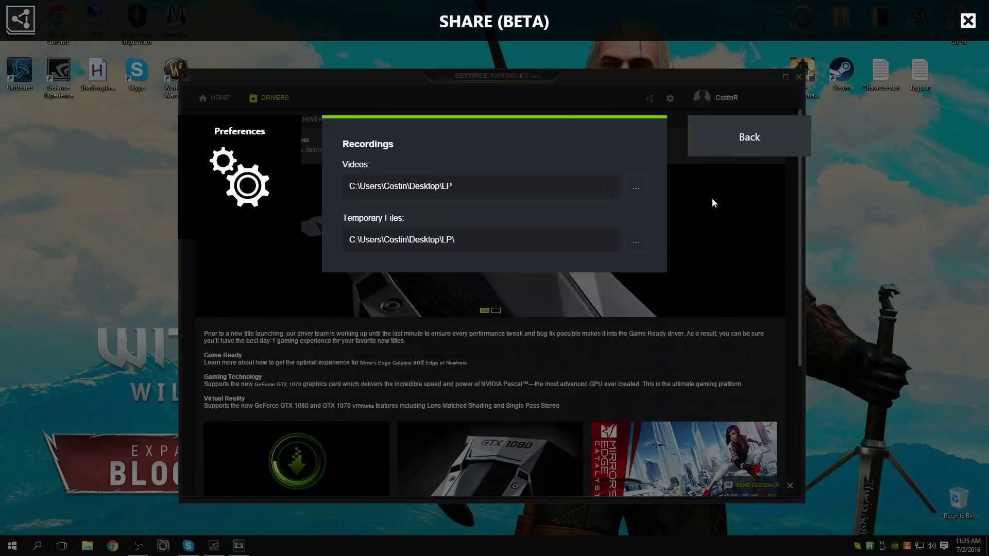
- Check the Broadcast preferences, with the Twitch ingest server at EU: Frankfurt, Germany
click(725, 146)
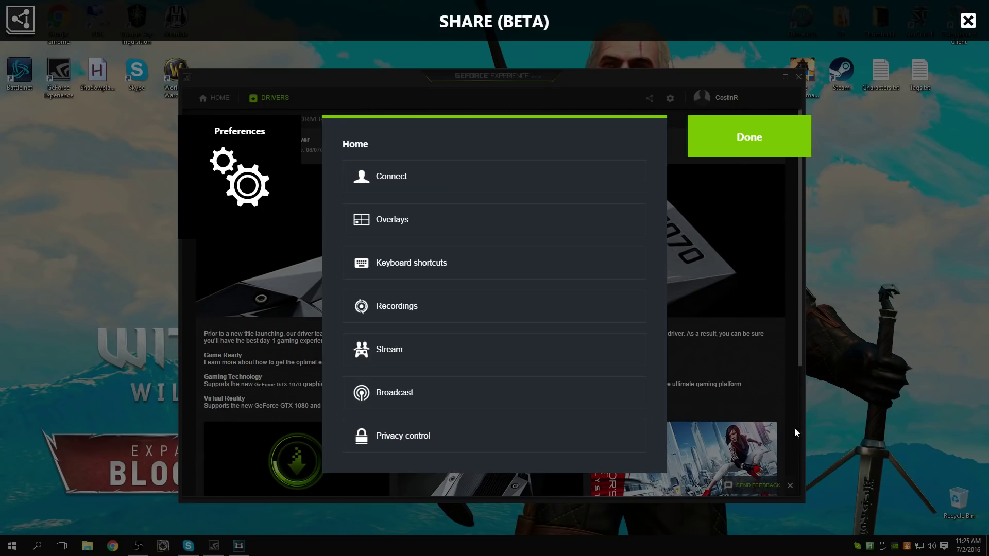
click(584, 385)
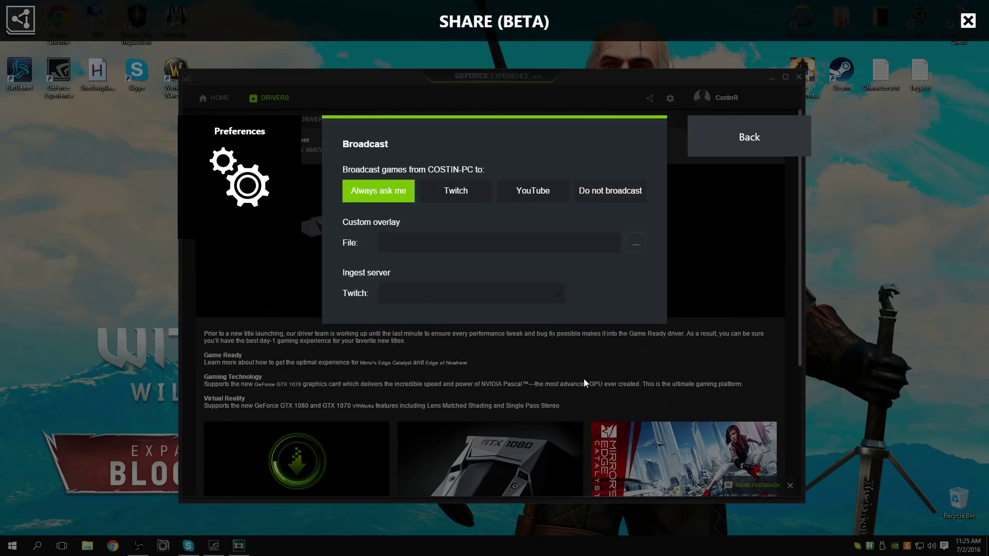
click(728, 143)
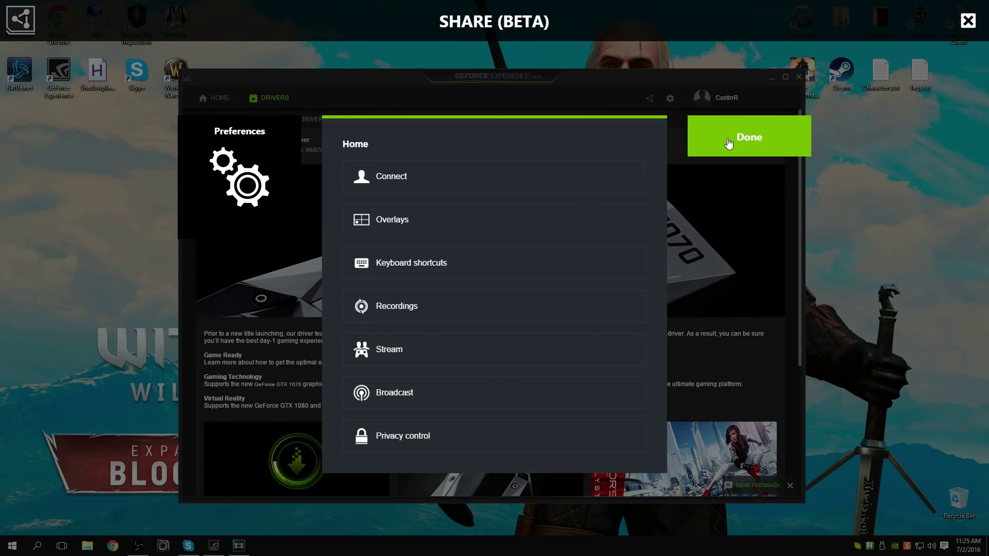
- Close Preferences and view the Share overlay's microphone mode options
click(728, 143)
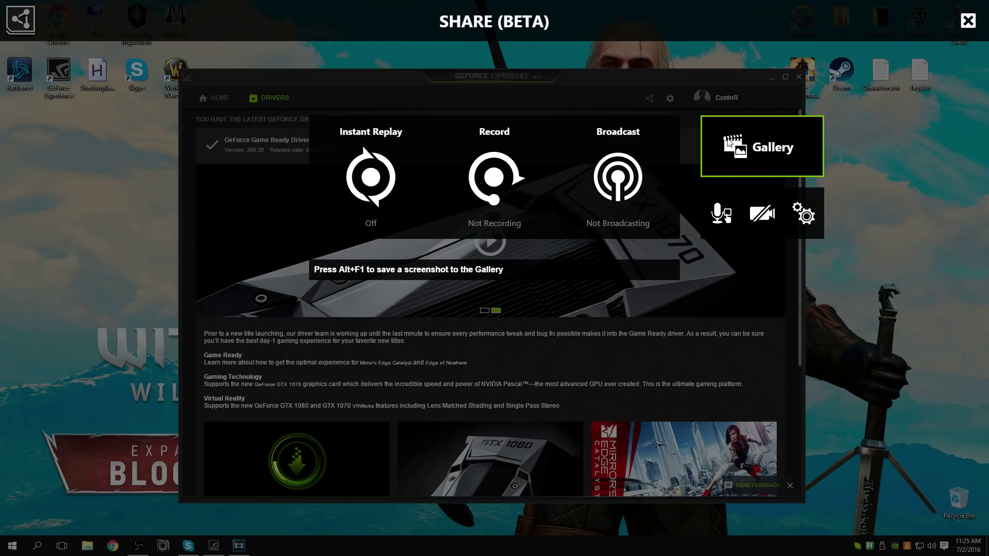
click(720, 233)
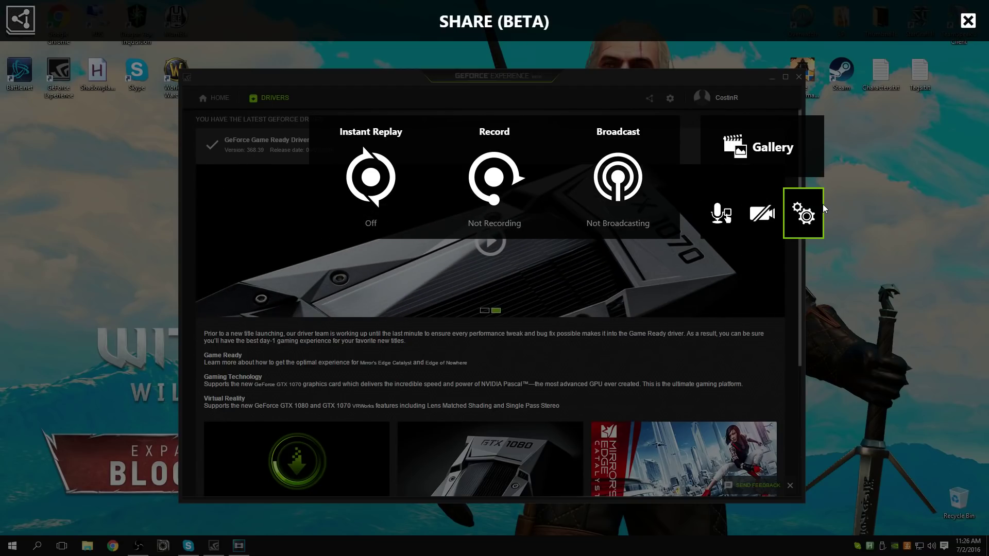
click(822, 205)
click(471, 260)
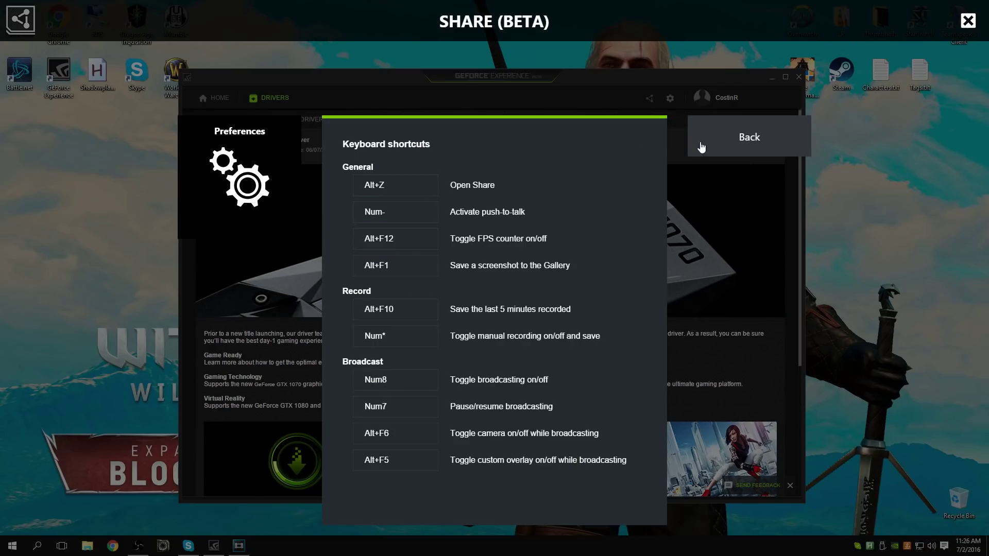
- Close Preferences and the Share overlay, then edit the desktop Shadowplay script in Notepad
click(746, 138)
click(746, 138)
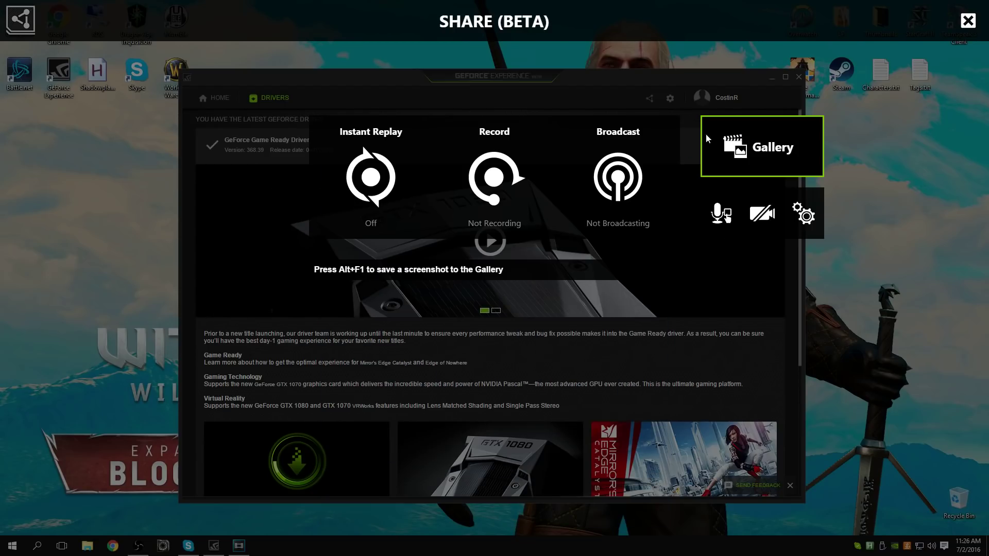
click(125, 135)
right_click(94, 80)
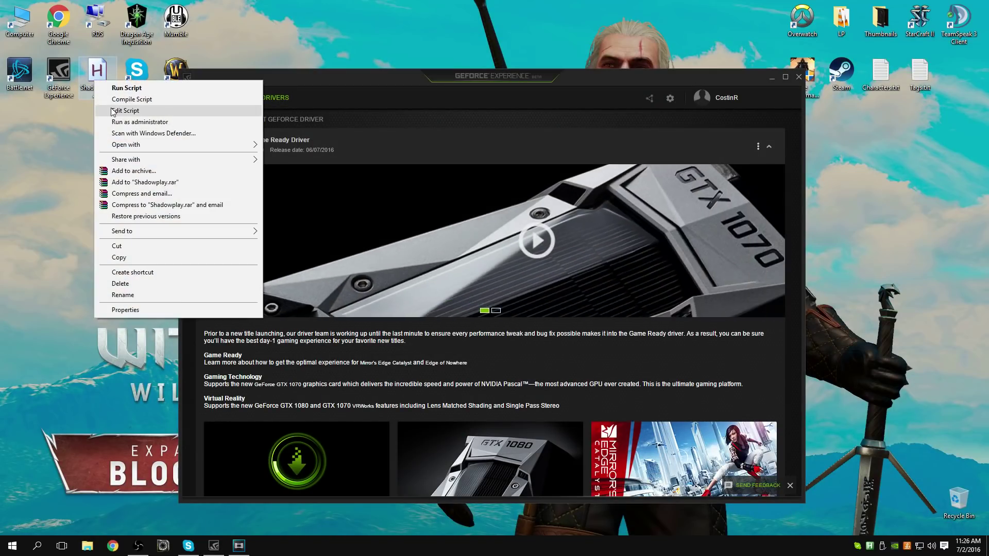
click(119, 110)
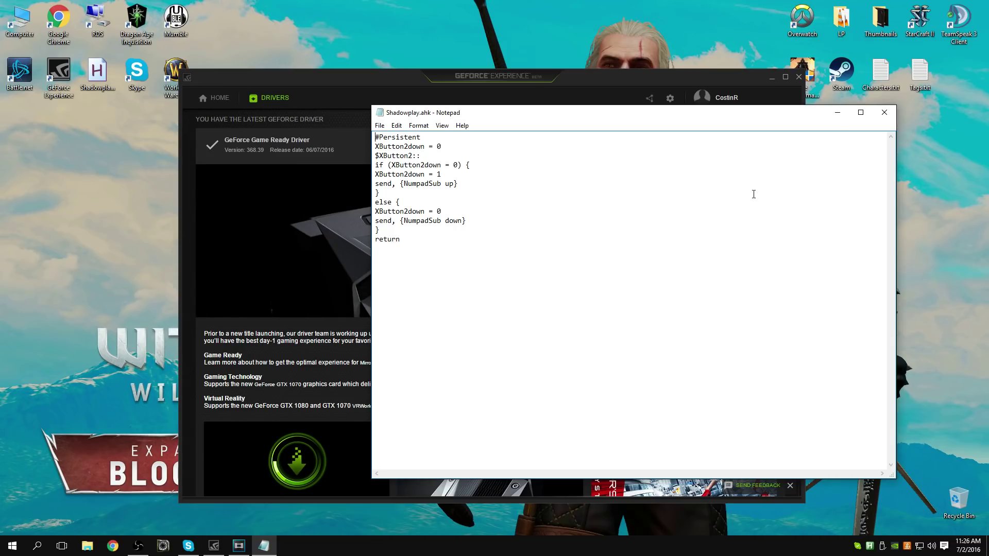
- Close the Shadowplay.ahk script in Notepad
click(888, 113)
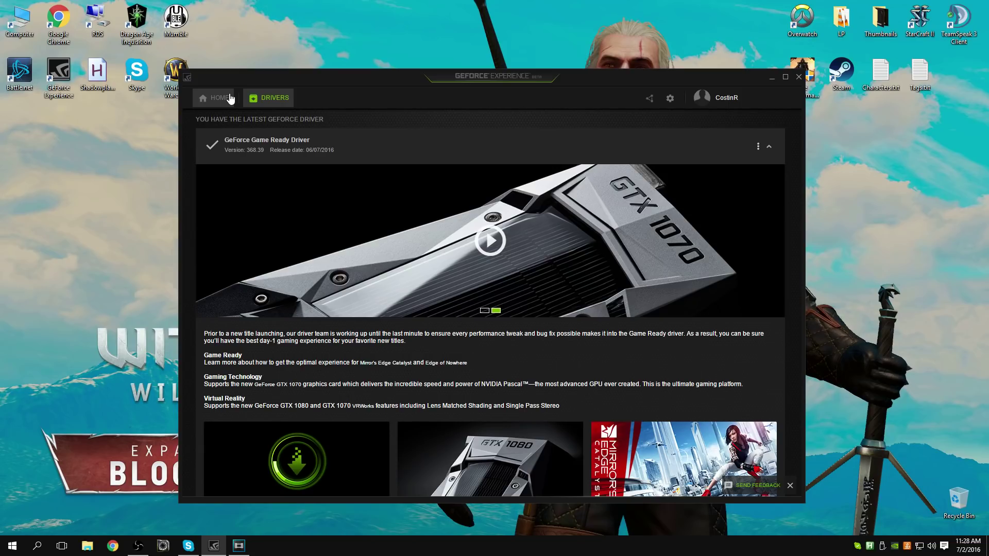
click(484, 312)
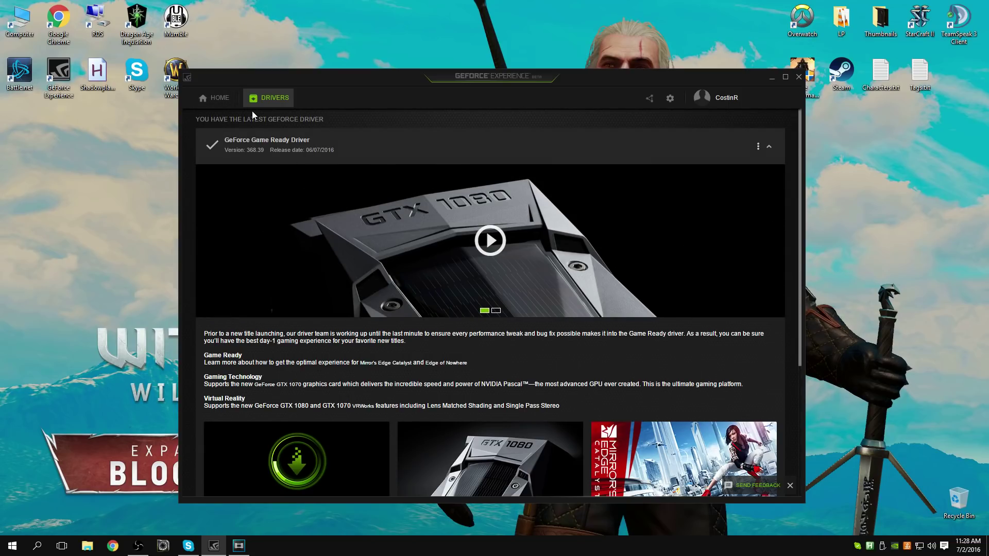
click(227, 99)
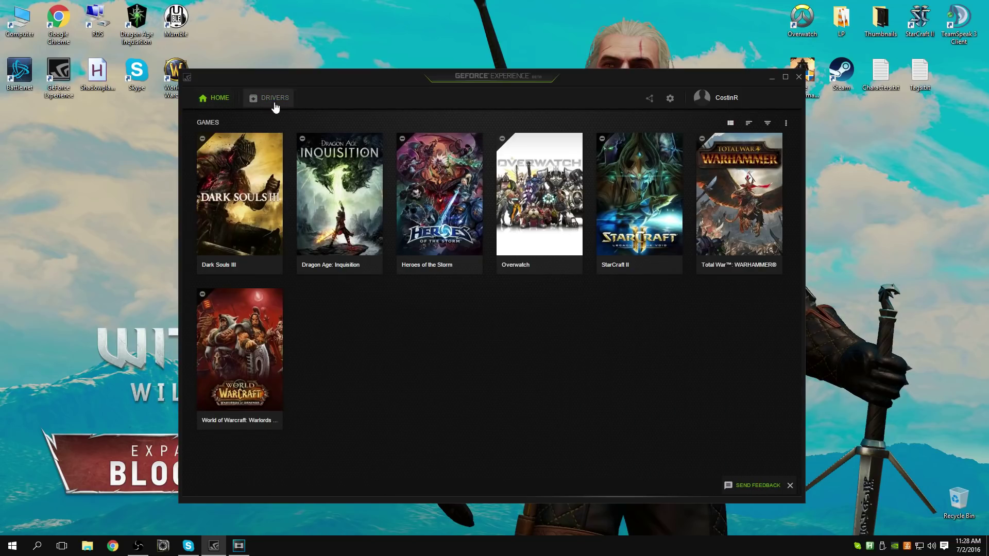
click(275, 98)
scroll(433, 196, down, 4)
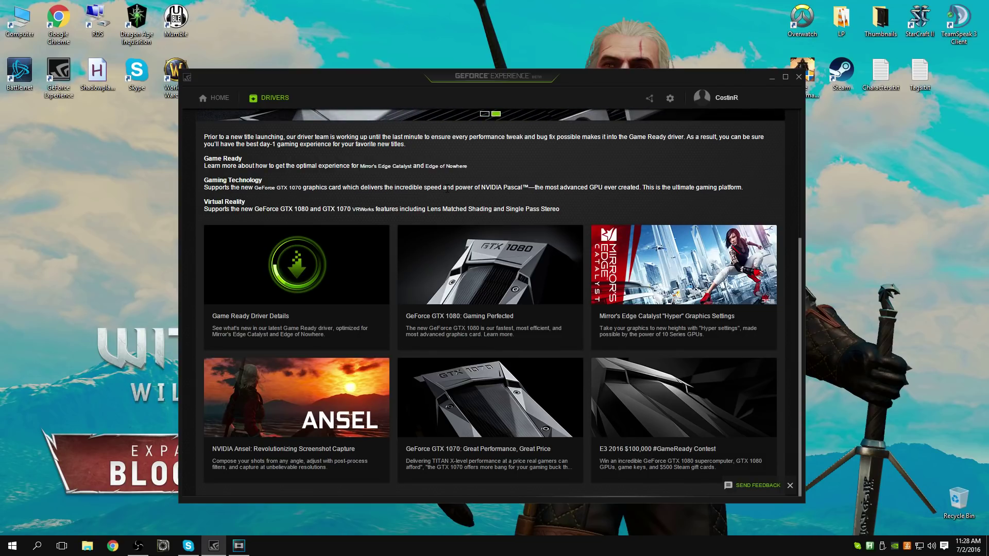
scroll(448, 188, up, 4)
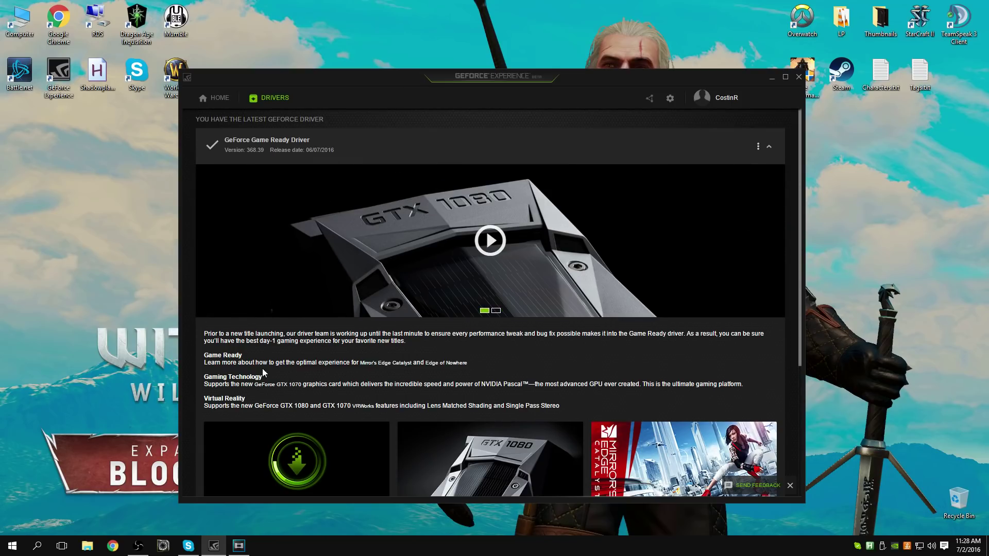
mouse_move(214, 546)
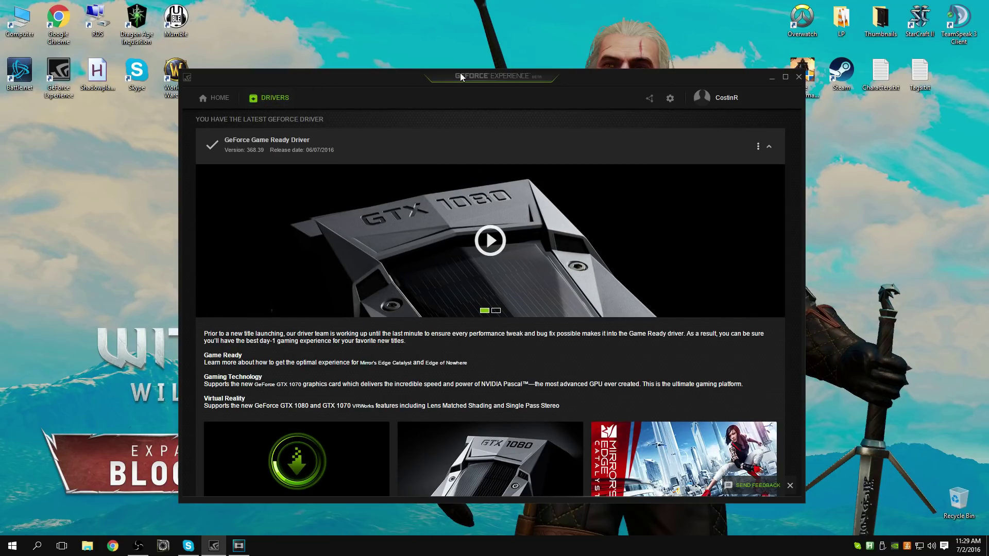
- Drag the GeForce Experience window slightly lower on the desktop
drag(463, 81, 465, 93)
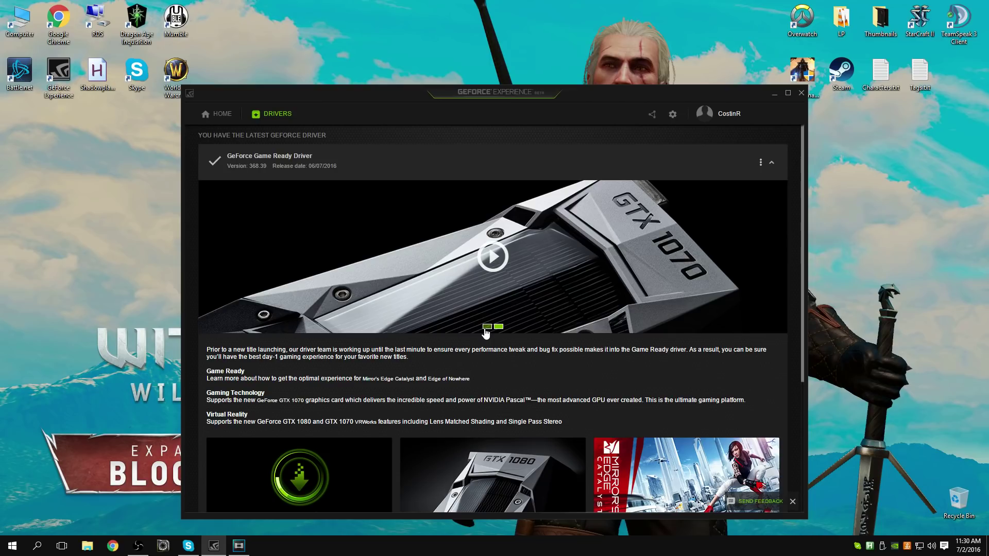
- Switch the Drivers page banner to the GTX 1080 slide
click(486, 329)
click(486, 327)
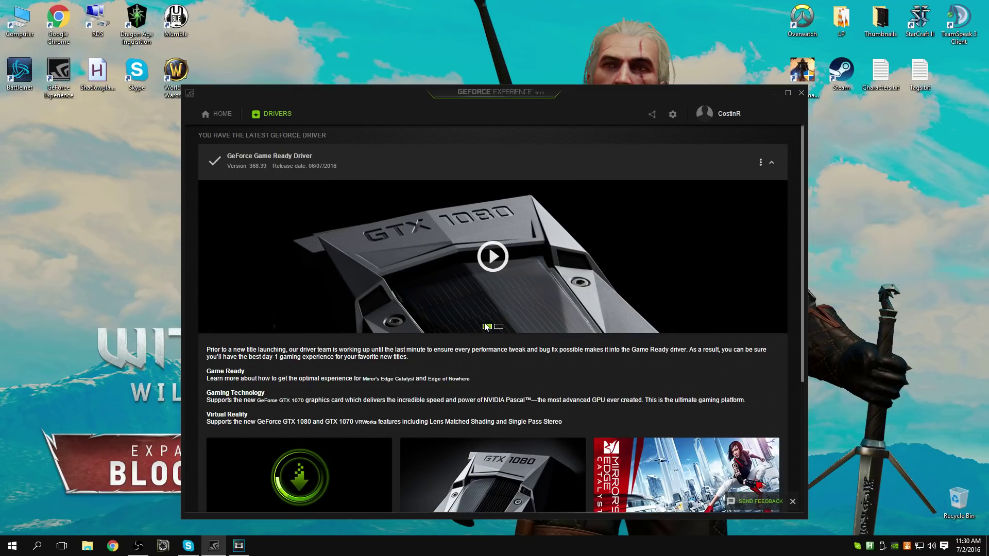